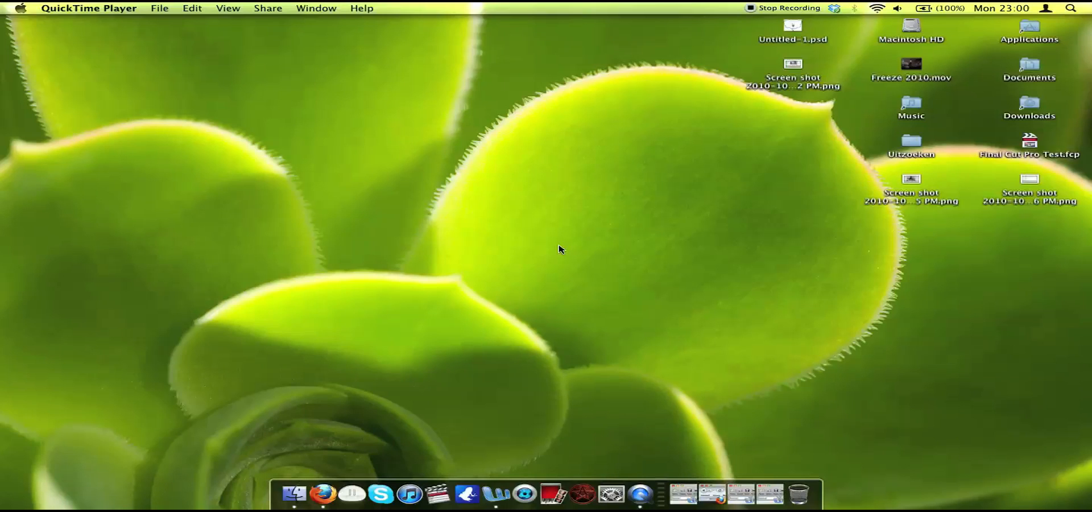
Open Final Cut Pro and create a new project.
click(436, 421)
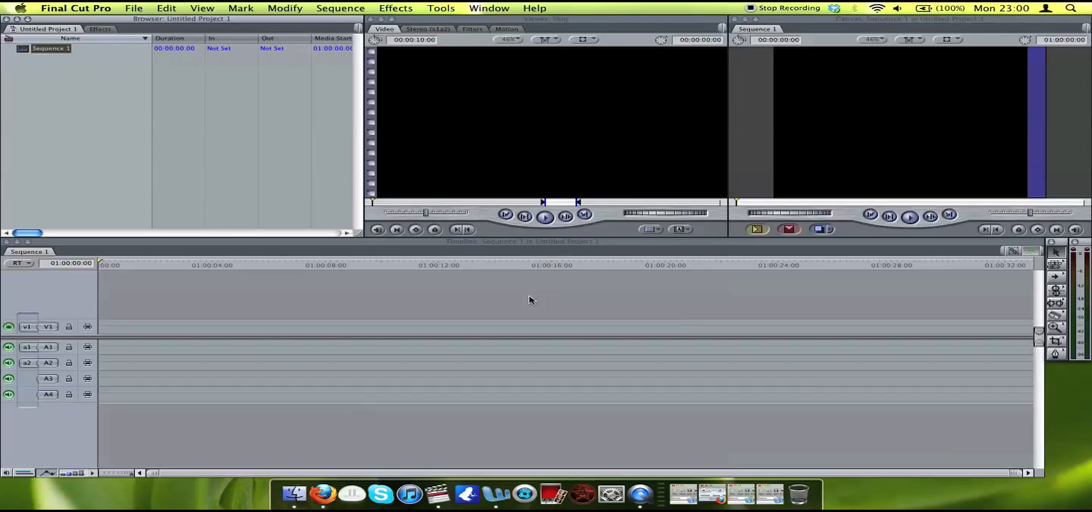
click(134, 8)
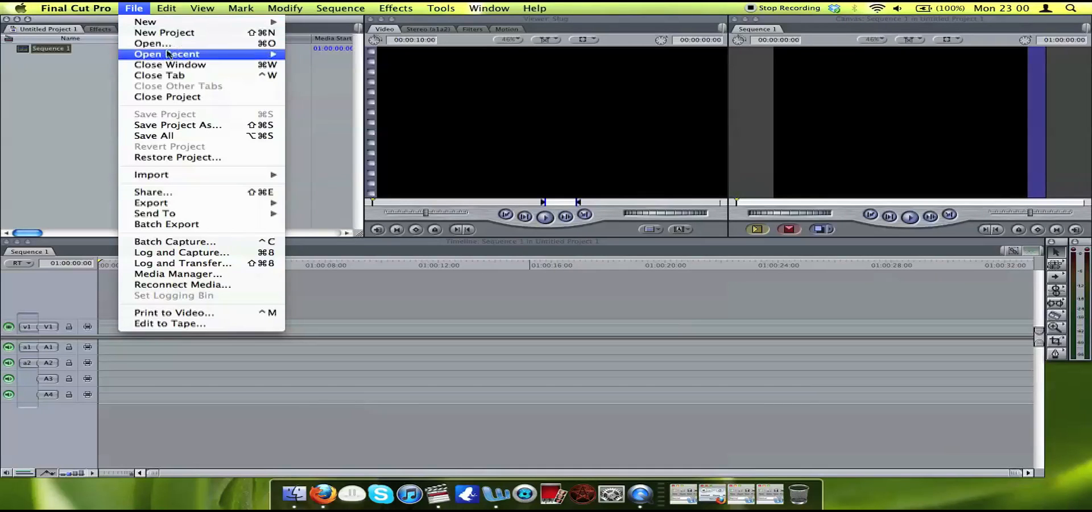
click(197, 33)
Save the new project as "Final Cut Pro Test" in the user's home folder.
click(136, 7)
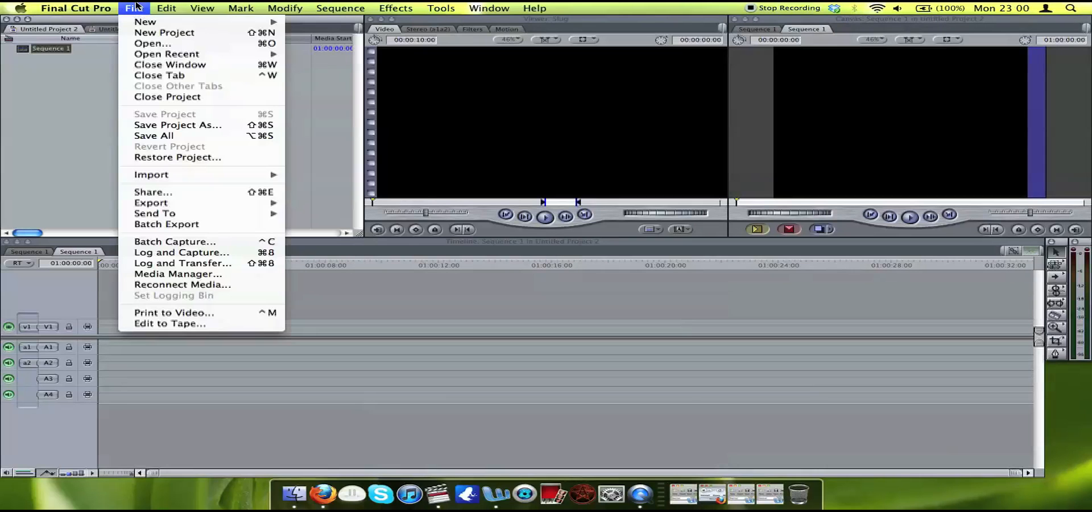
click(204, 125)
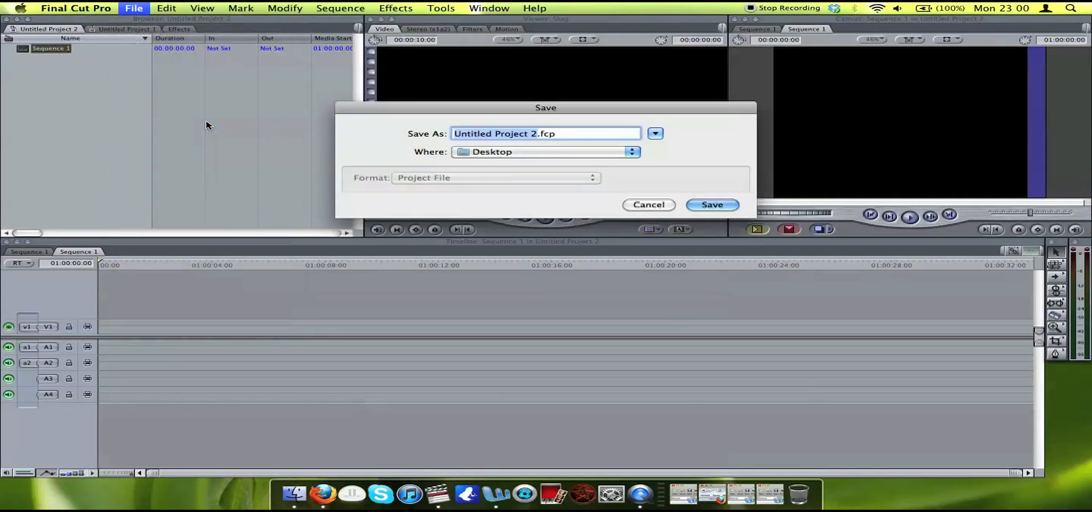
text(Final Cut Pro Test)
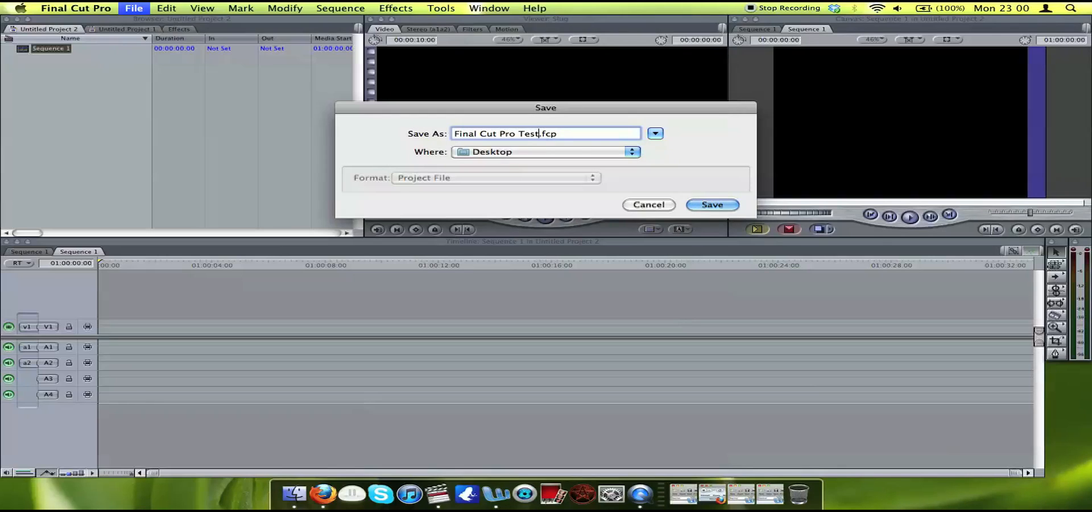
click(478, 152)
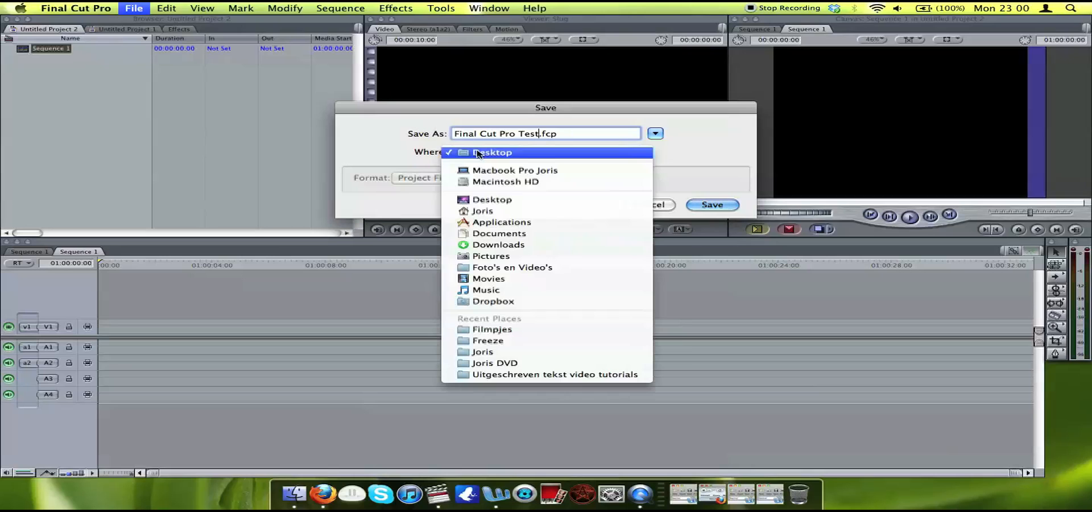
click(503, 212)
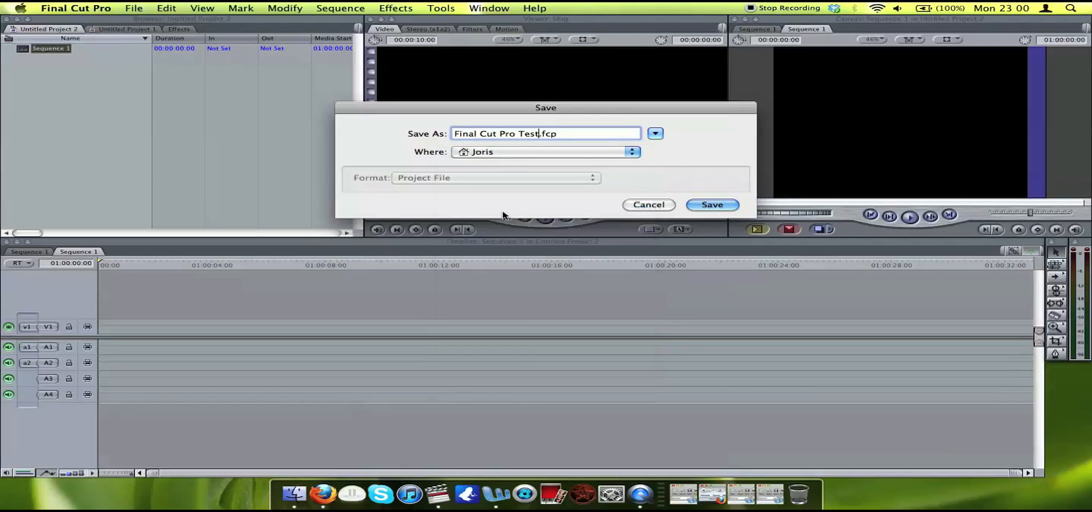
click(708, 205)
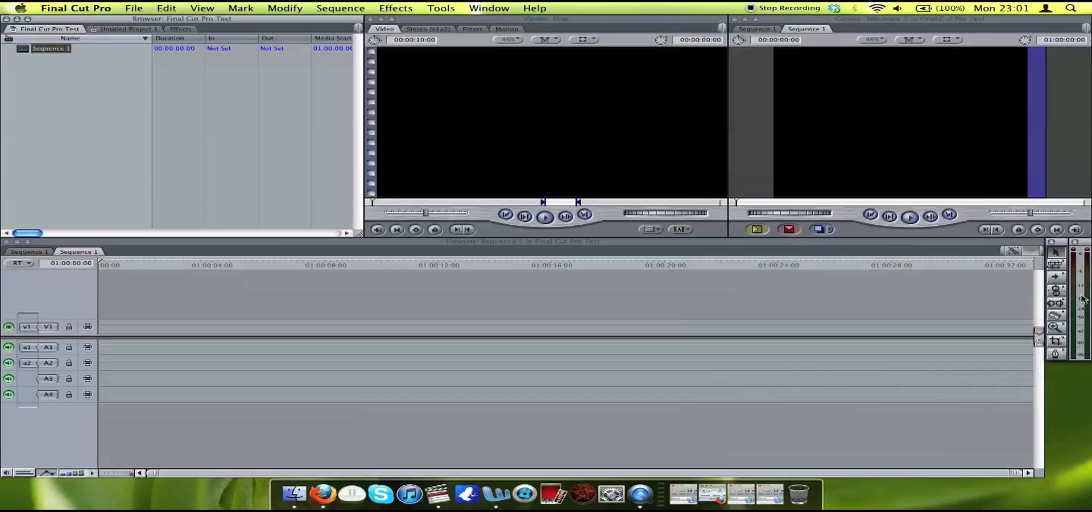
click(500, 7)
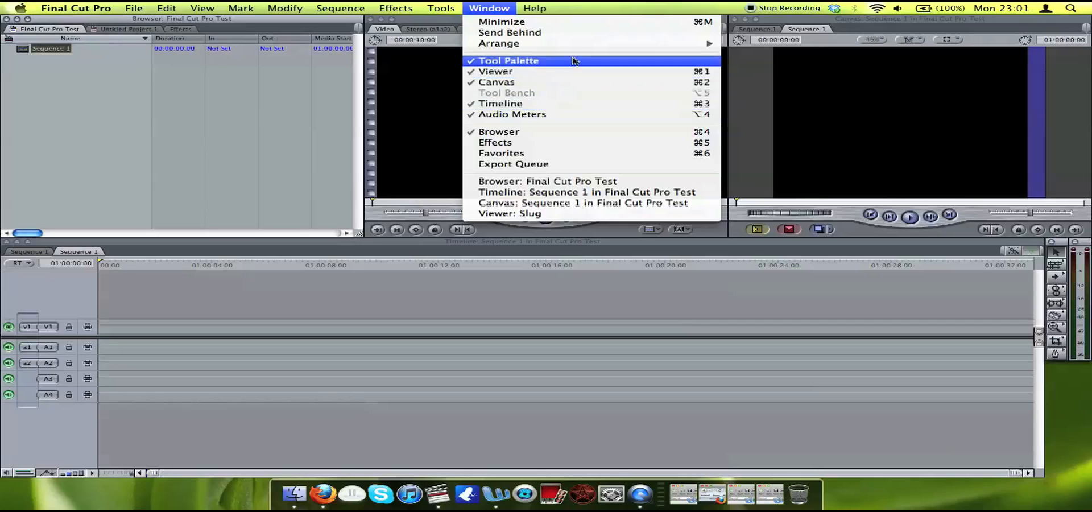
mouse_move(596, 48)
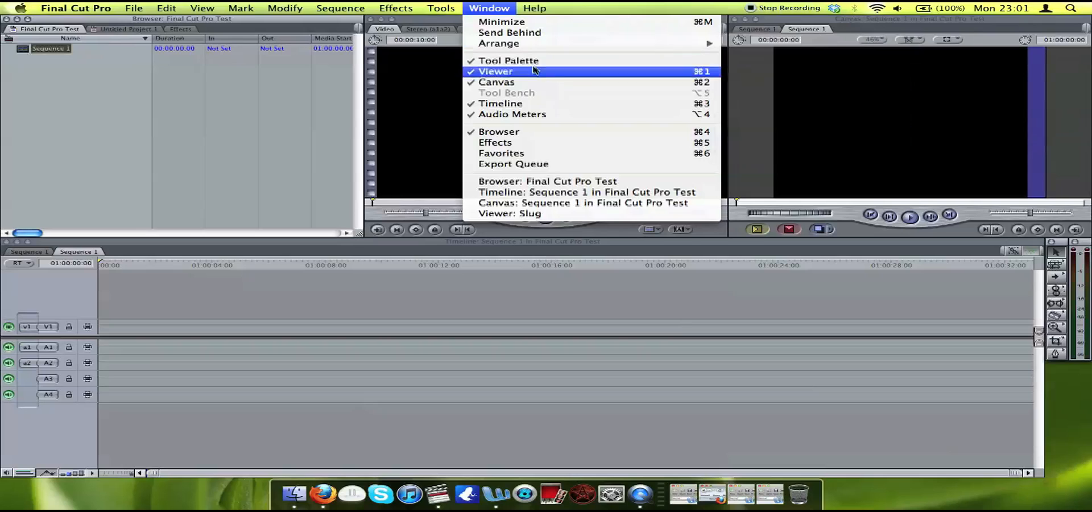
click(324, 282)
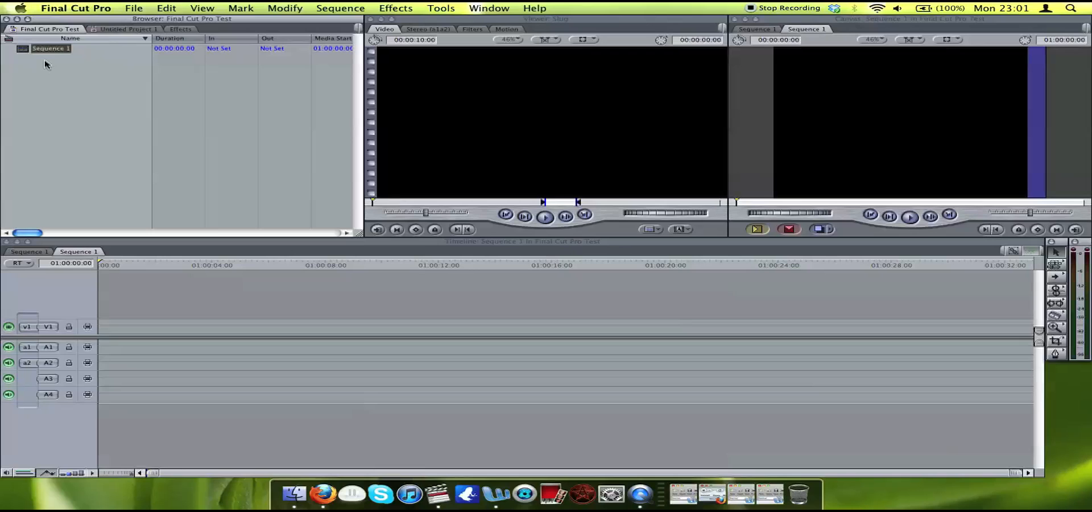
double_click(24, 50)
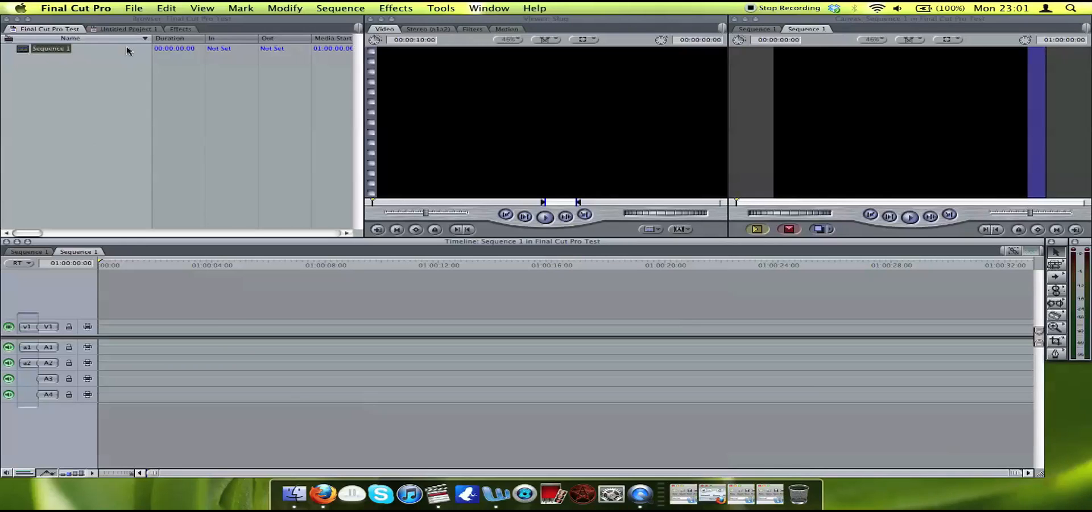
click(139, 6)
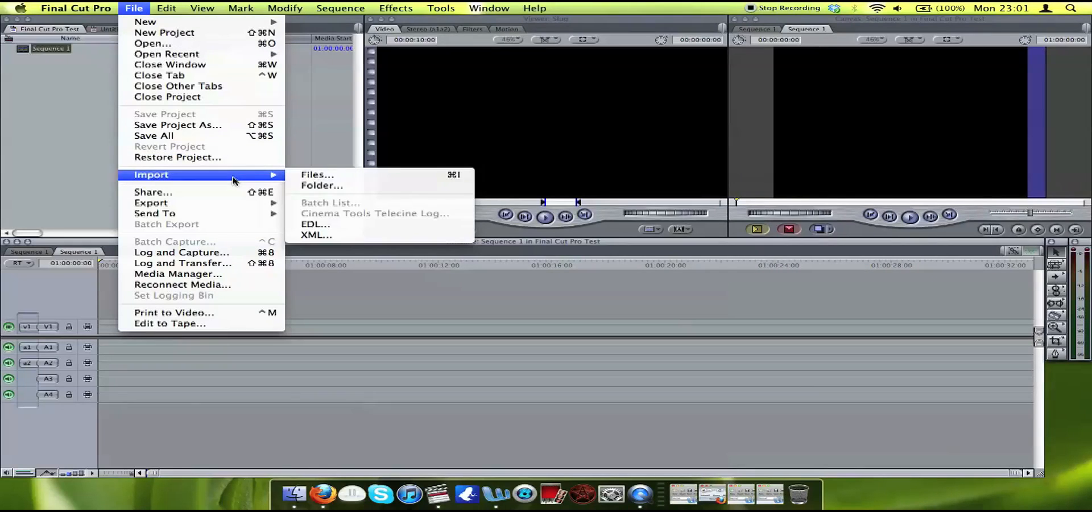
click(296, 176)
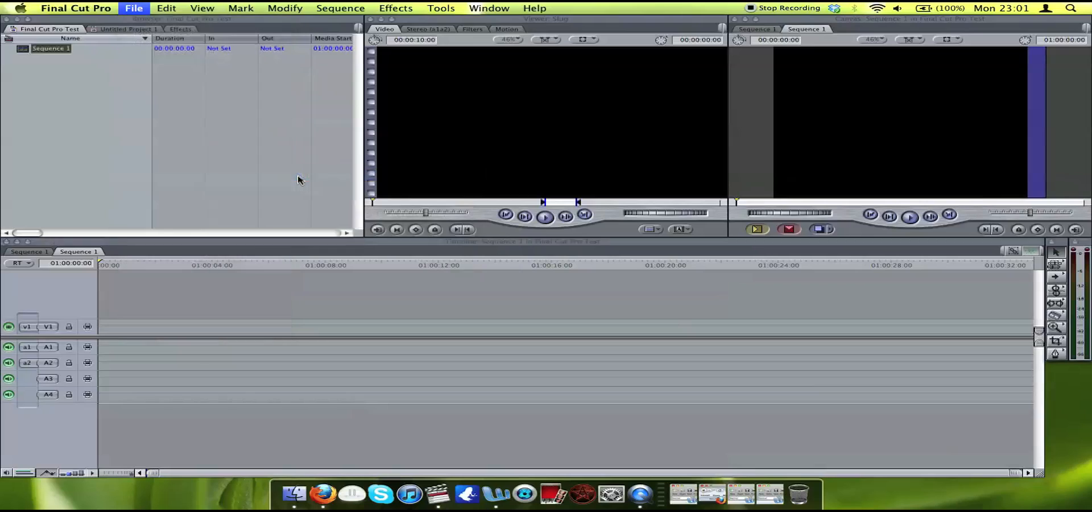
double_click(202, 87)
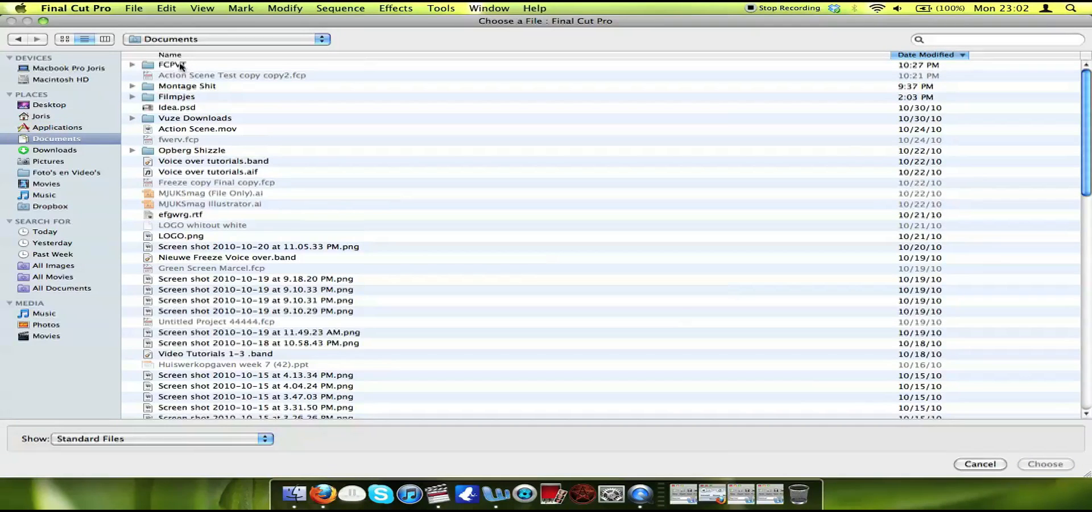
double_click(180, 67)
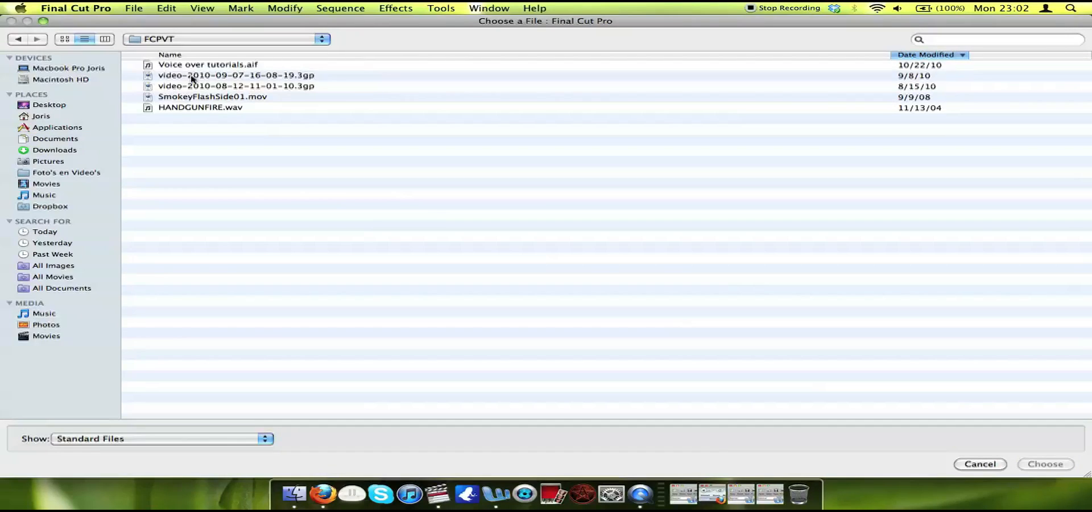
double_click(192, 77)
click(77, 61)
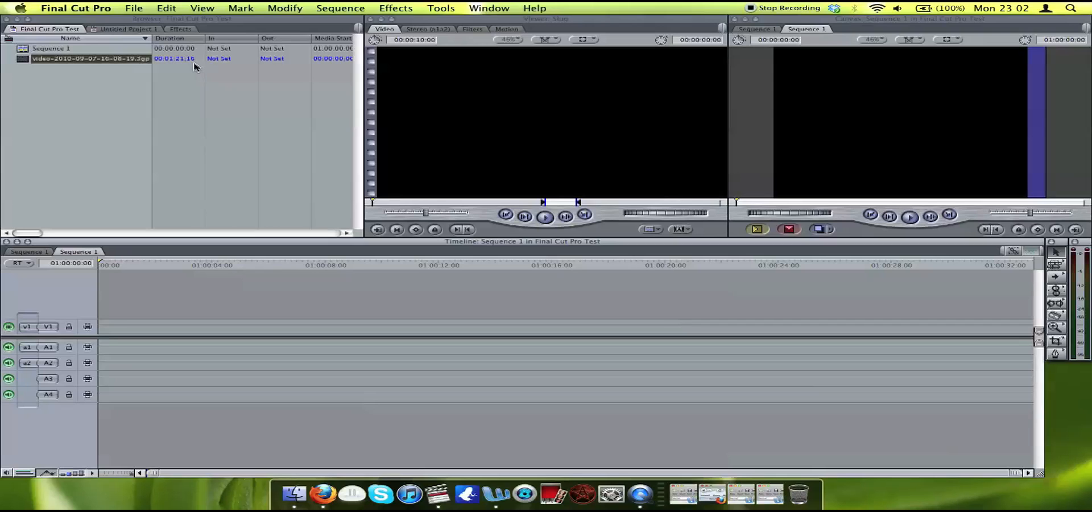
click(28, 60)
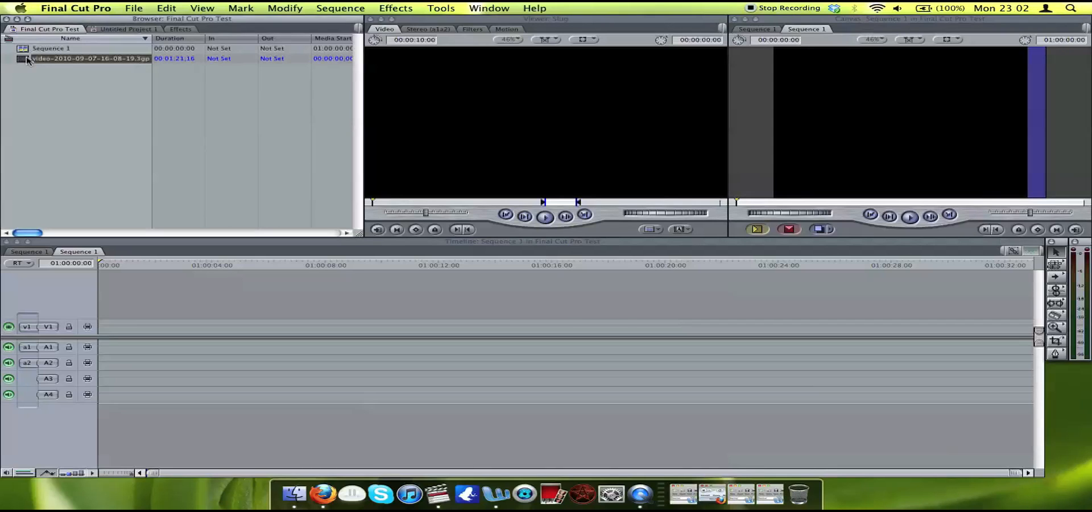
double_click(28, 61)
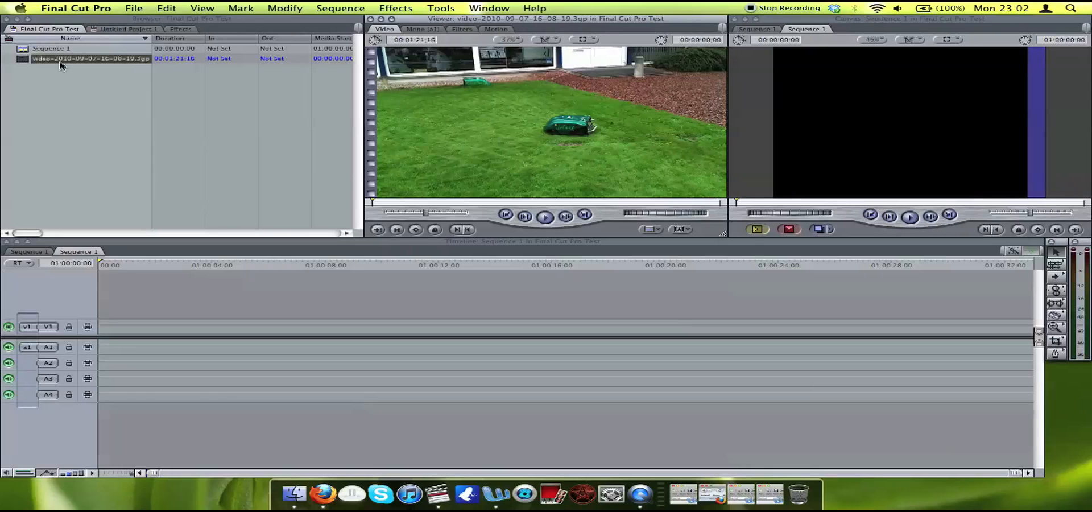
key(space)
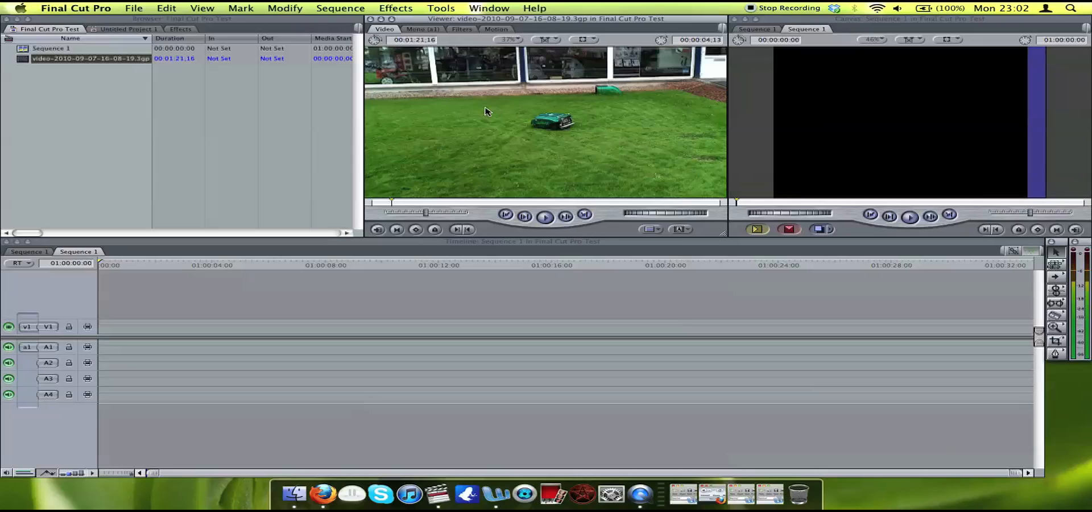
Mark an In point at 00:00:15:02 and an Out point at 00:00:21:11 on the clip in the Viewer.
drag(394, 202, 436, 202)
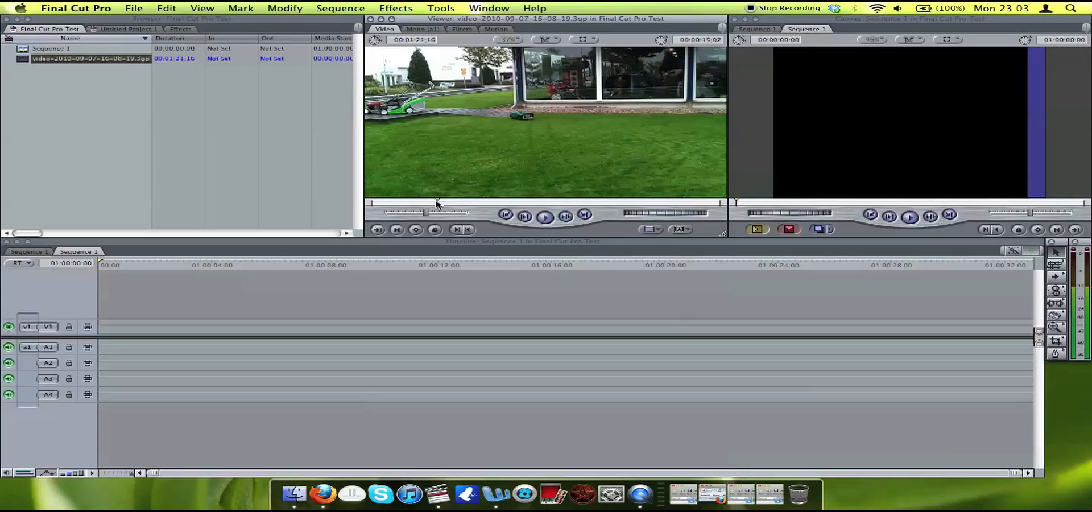
click(455, 229)
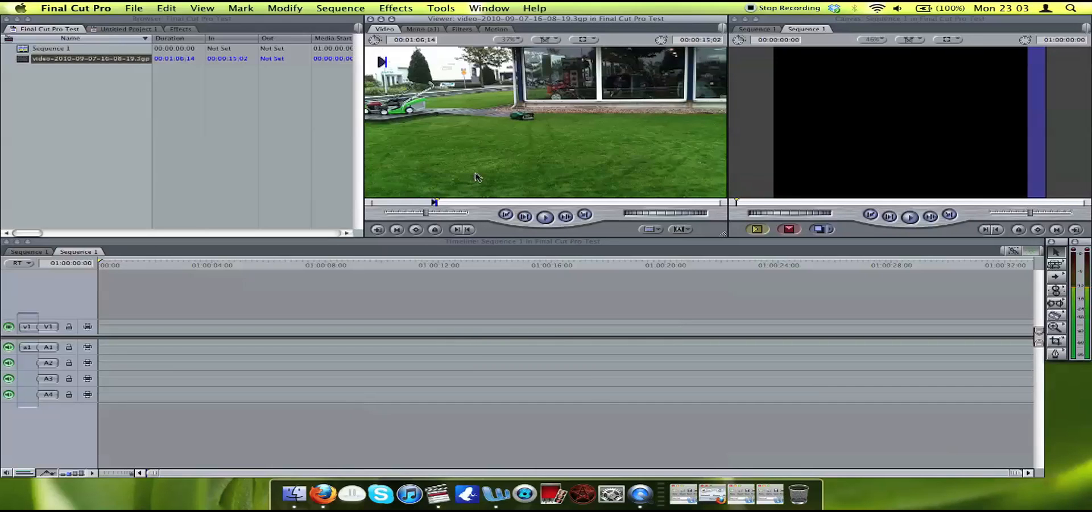
key(space)
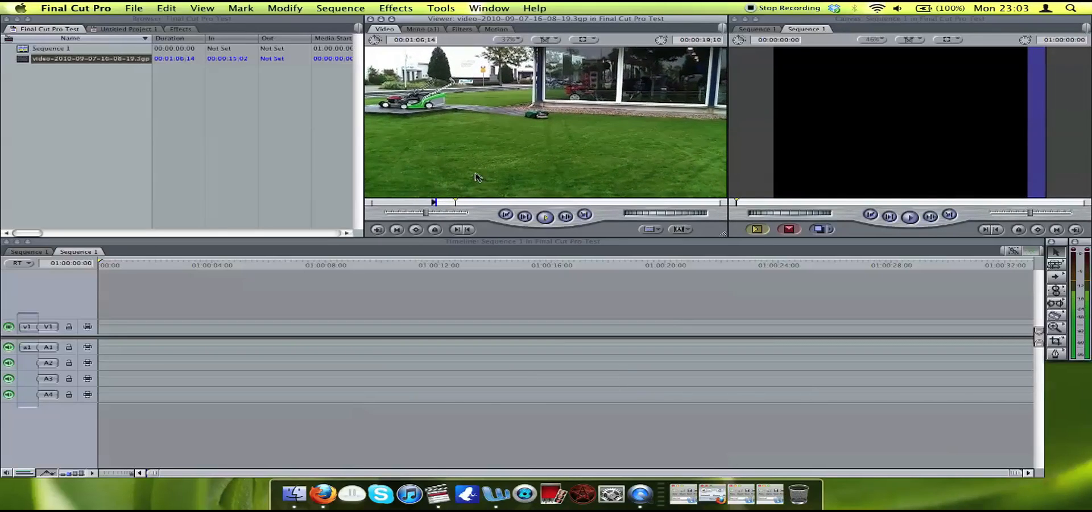
key(space)
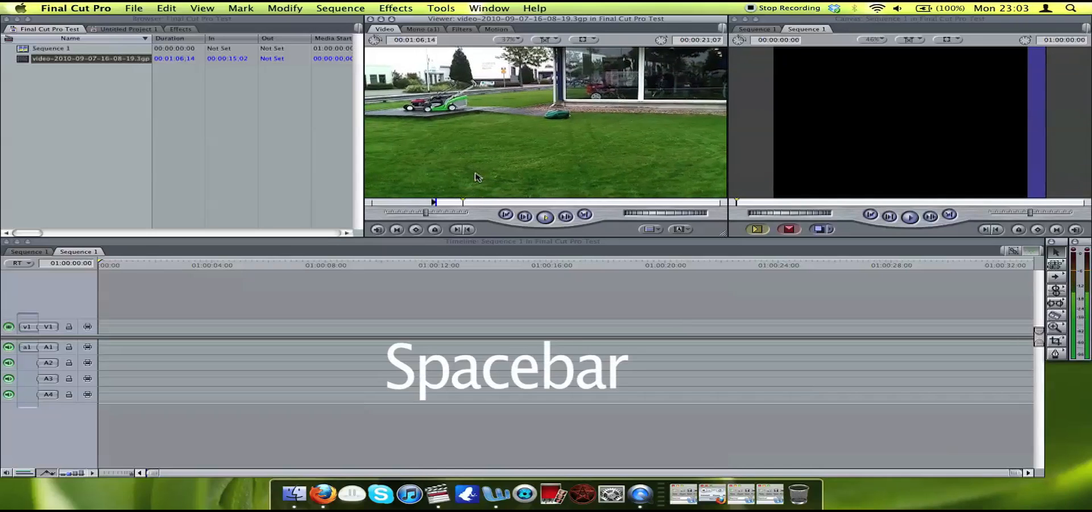
click(468, 230)
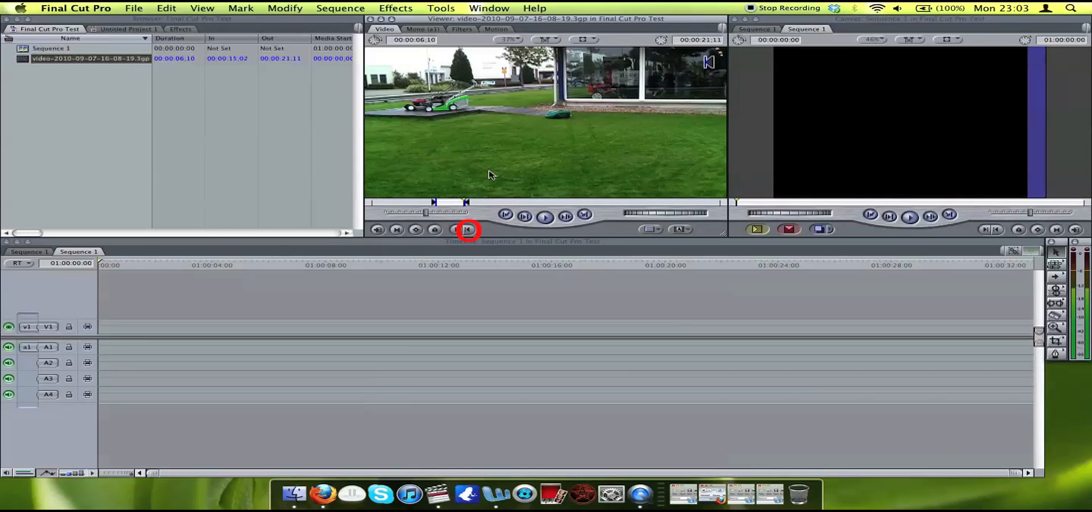
key(o)
Place the marked clip section at the start of track V1, matching the sequence settings to the clip, and play it back.
drag(510, 134, 119, 329)
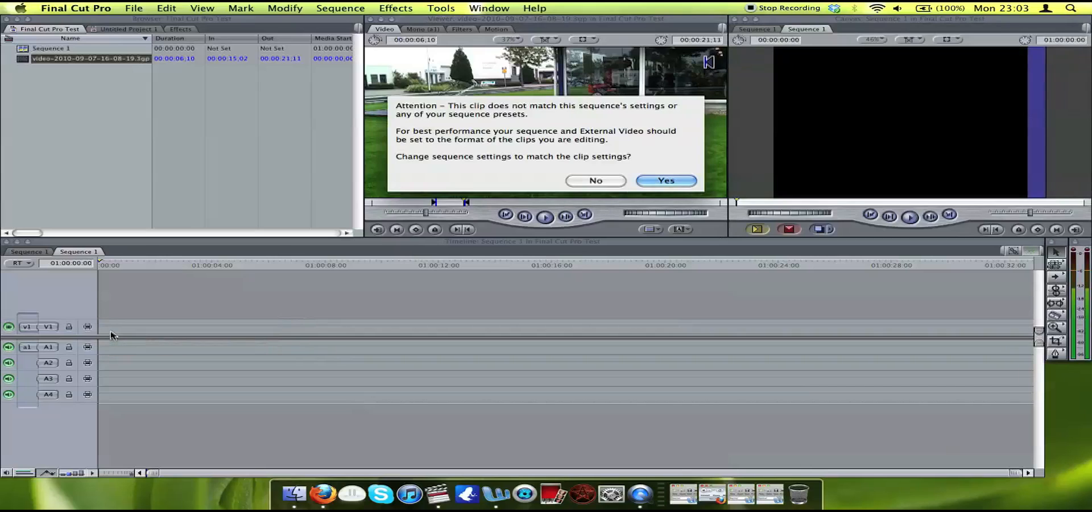
click(663, 181)
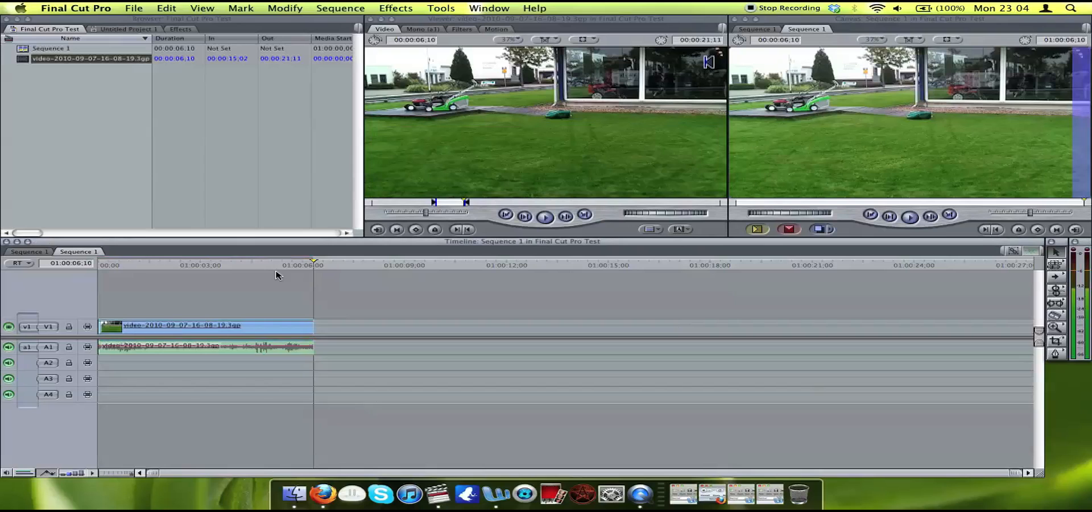
drag(265, 265, 98, 263)
key(space)
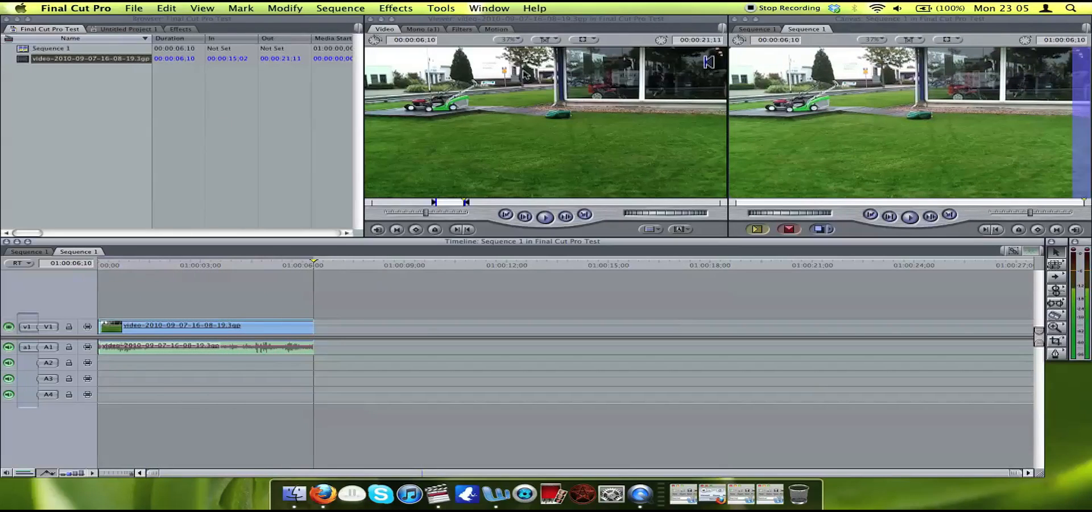
Zoom the Canvas view to 200% and return it to Fit to Window.
click(825, 61)
click(880, 40)
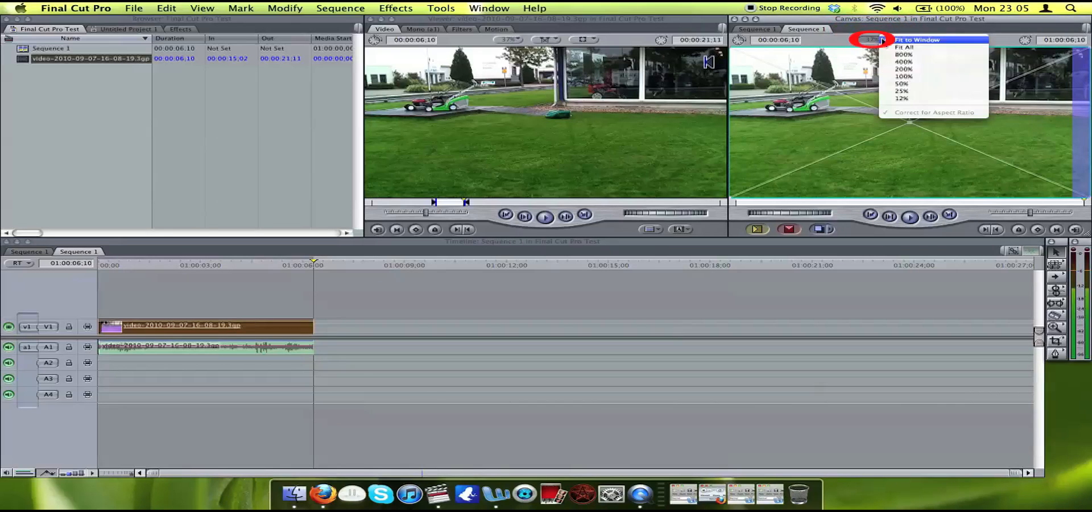
click(901, 69)
click(880, 40)
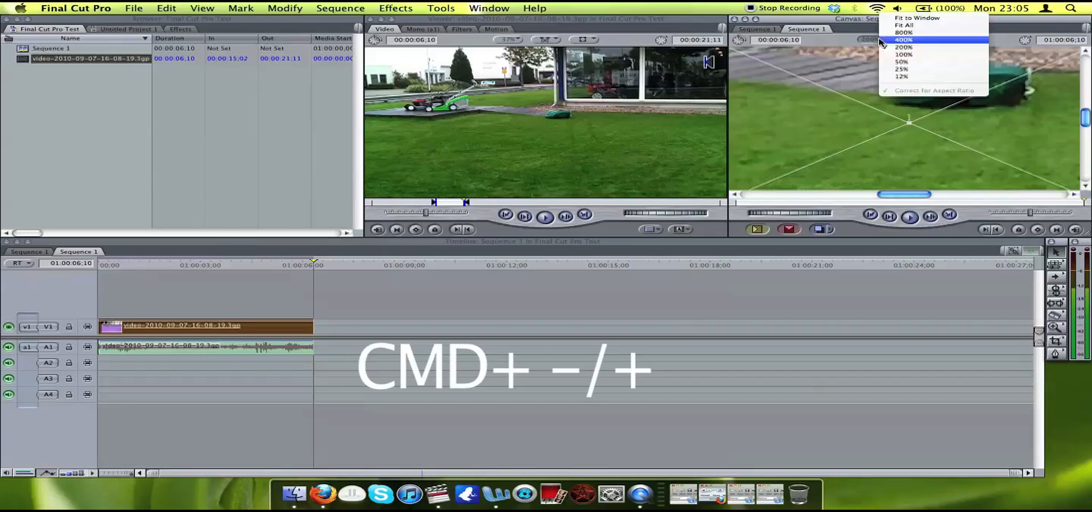
click(909, 19)
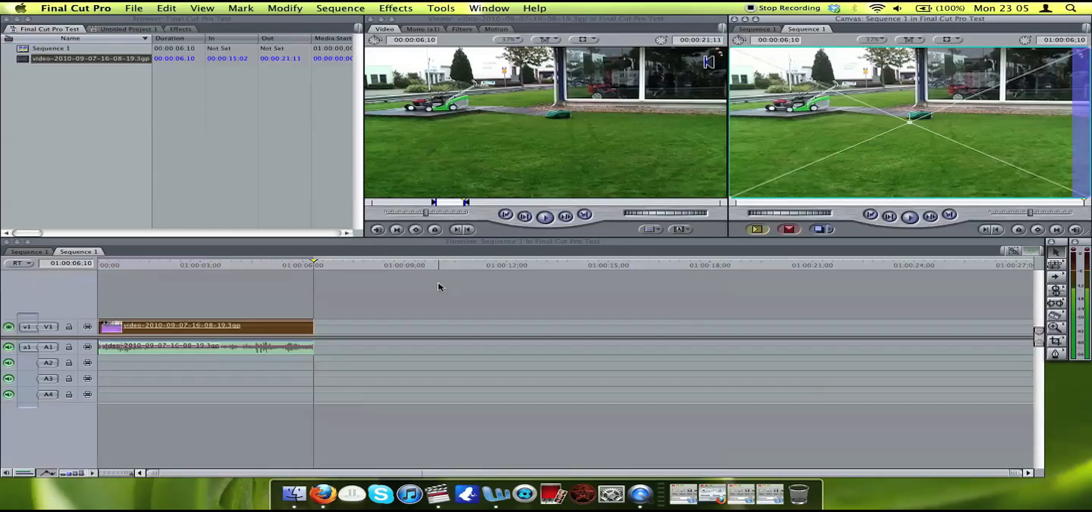
click(143, 6)
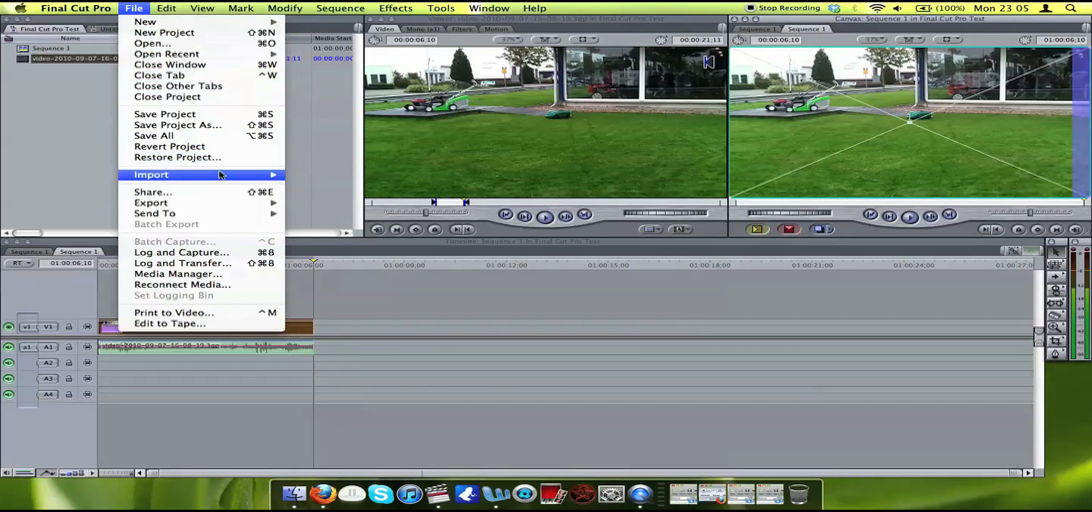
mouse_move(221, 175)
click(307, 174)
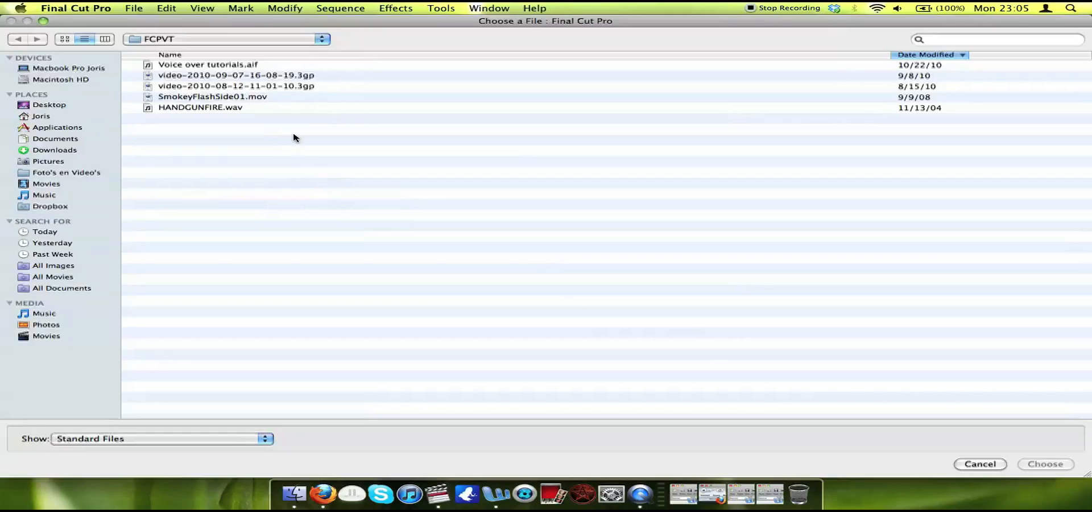
double_click(266, 89)
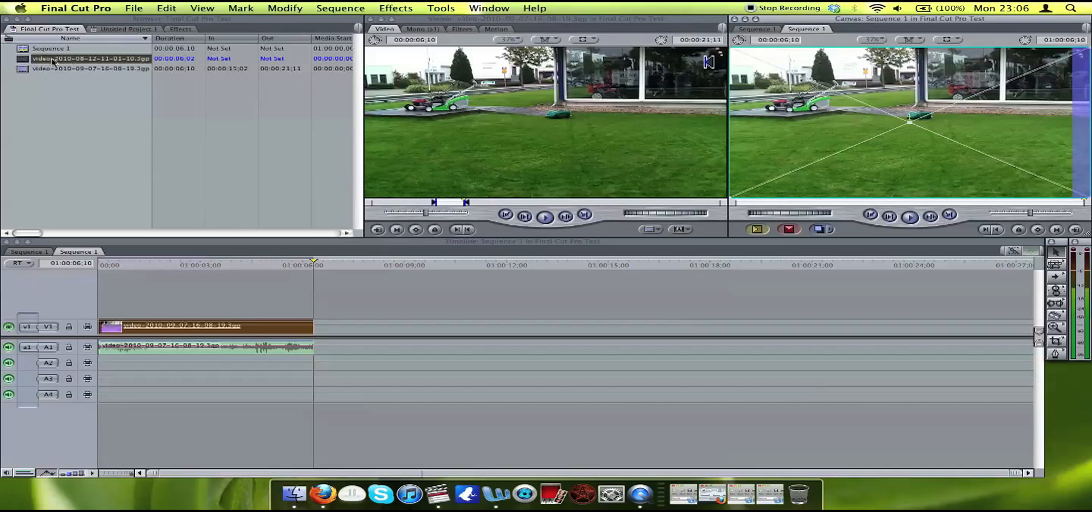
double_click(25, 59)
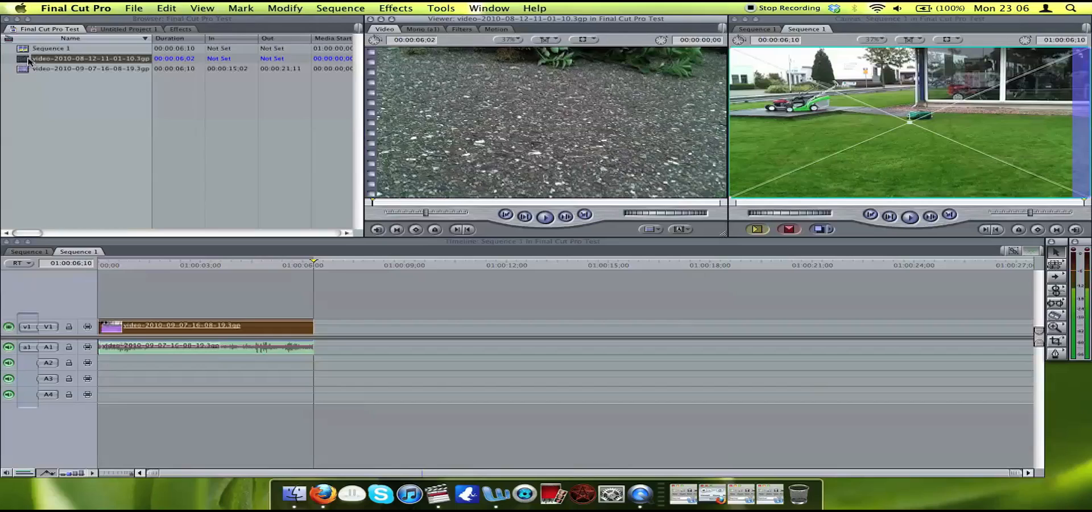
key(space)
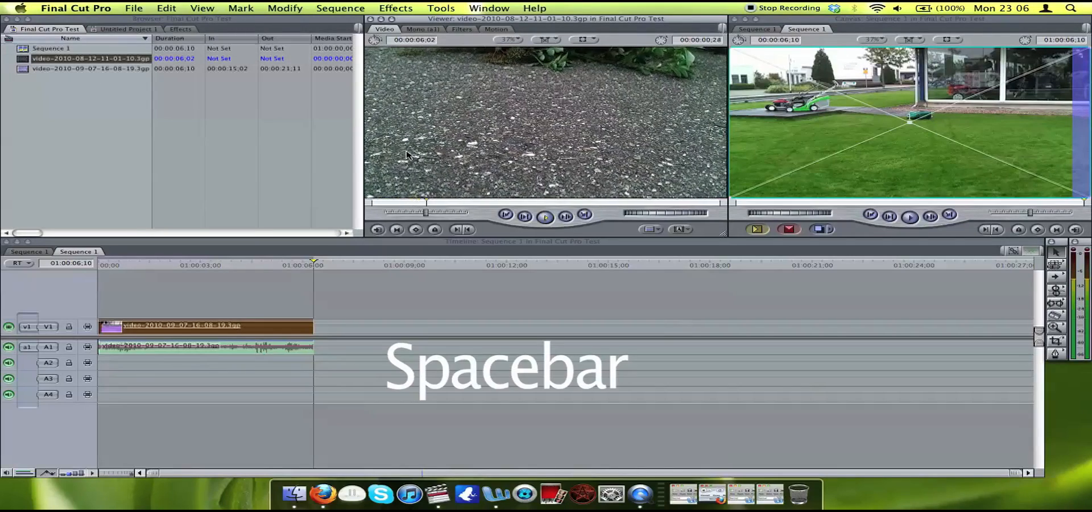
key(space)
key(i)
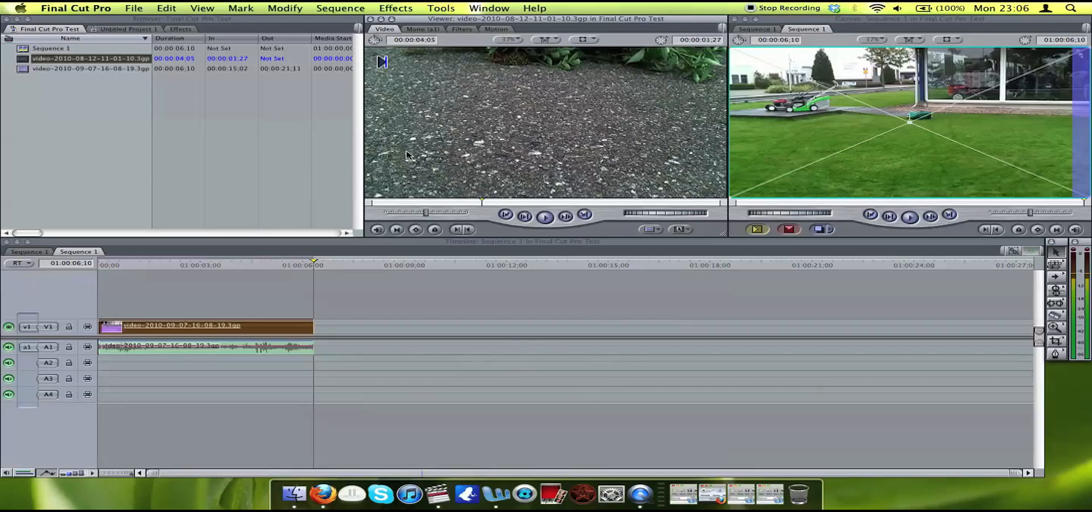
key(space)
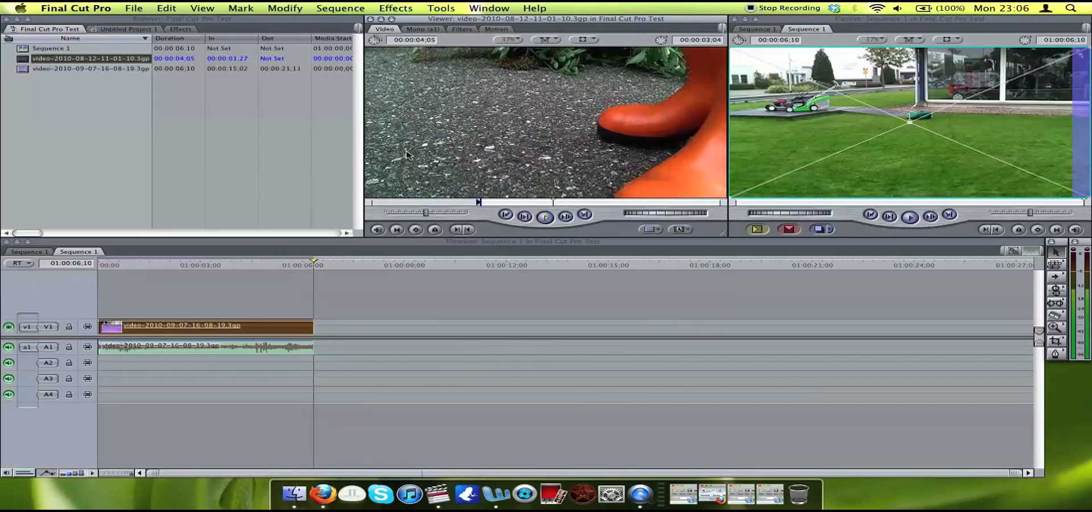
key(space)
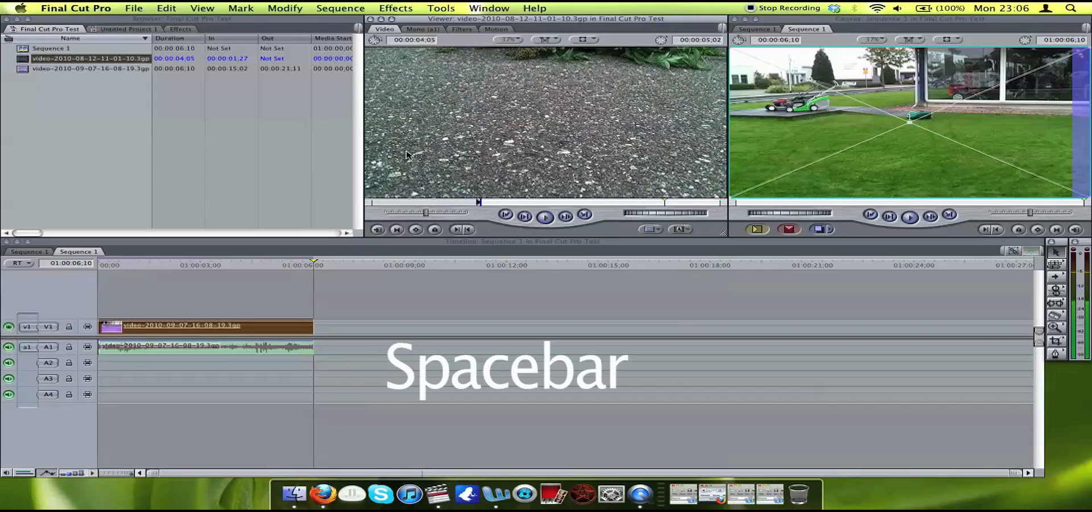
key(o)
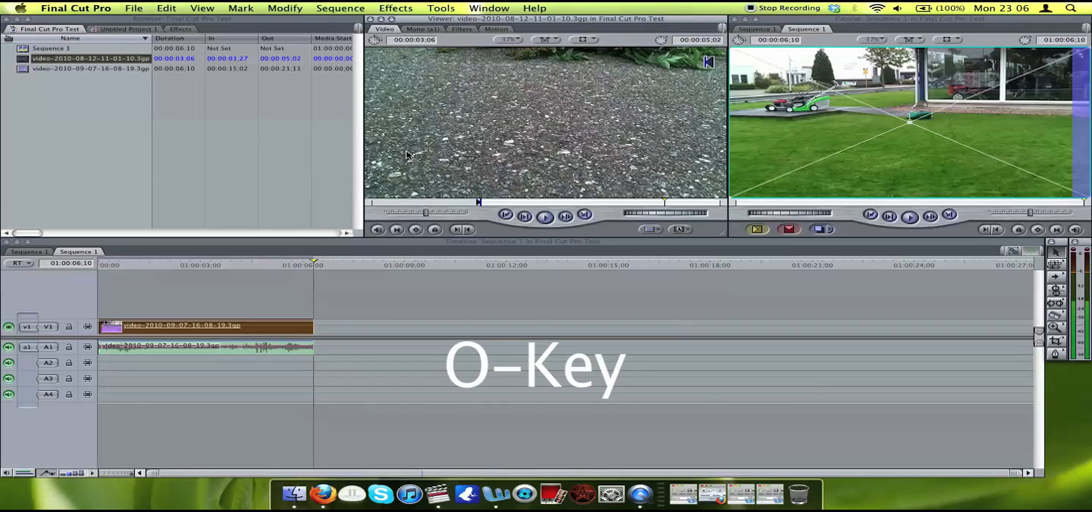
Place the marked clip section on track V1 directly after the first clip, toggling snapping while aligning it.
drag(497, 104, 411, 323)
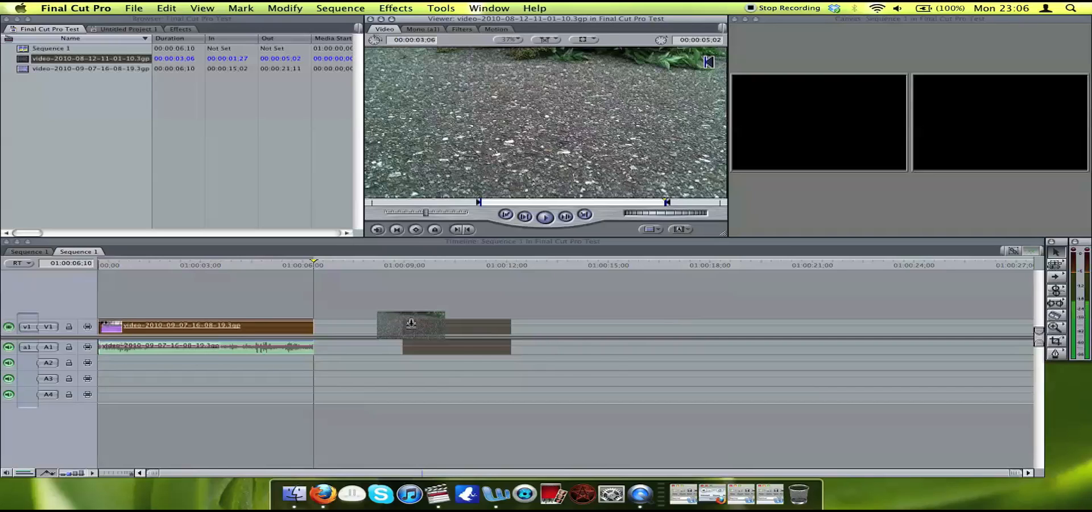
key(n)
drag(411, 323, 347, 330)
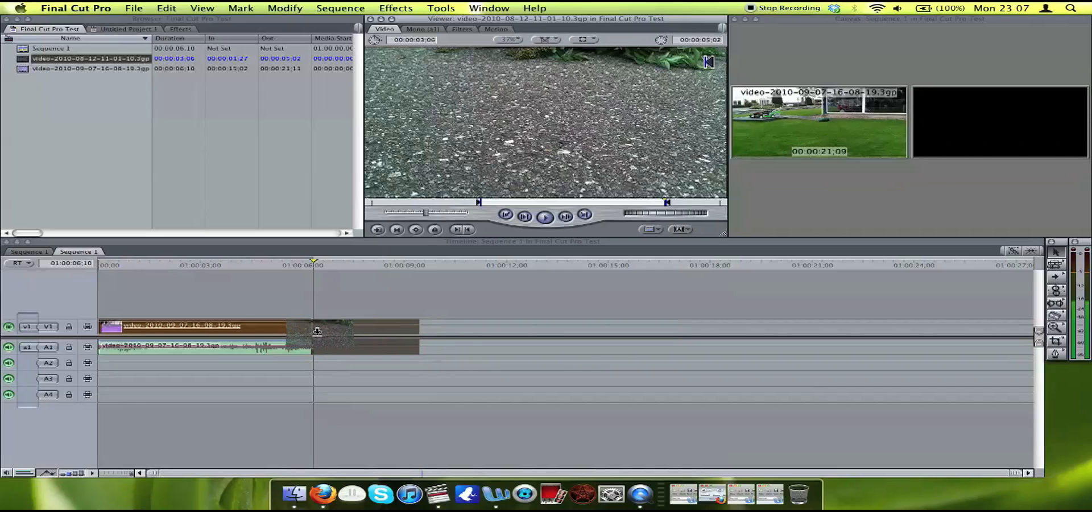
drag(421, 326, 413, 329)
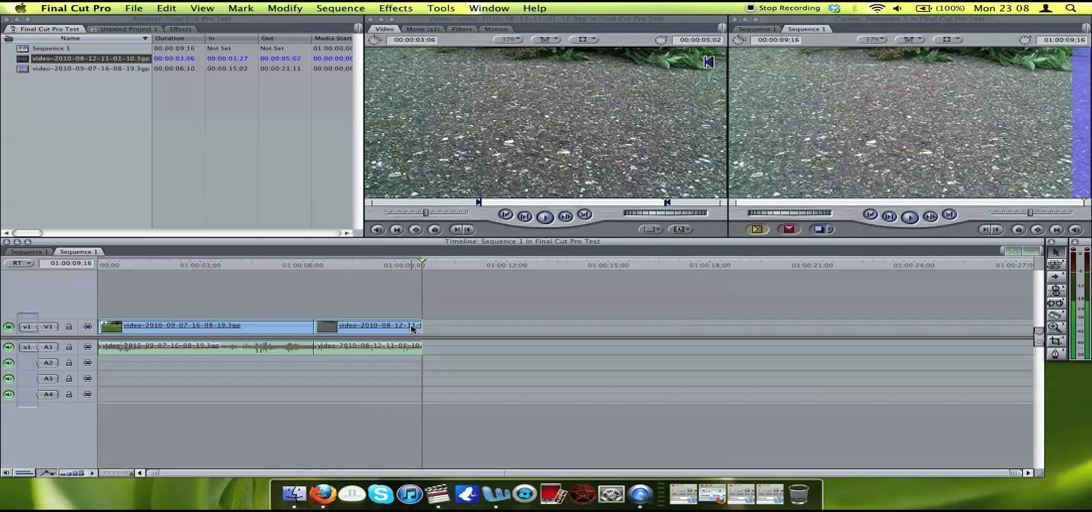
Cut the second clip near its middle with the Razor Blade, move the playhead to 01:00:08:18 and toggle snapping.
key(b)
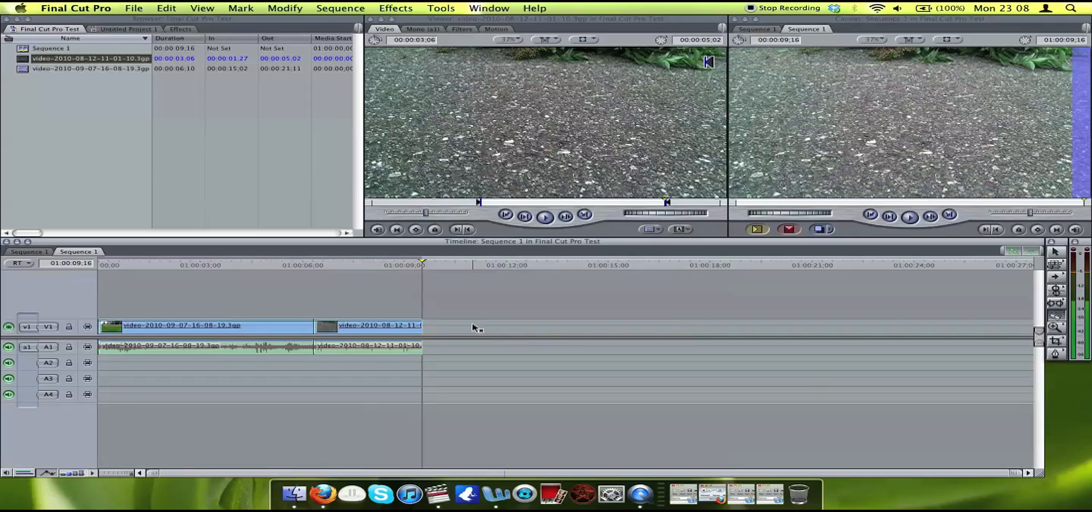
click(373, 325)
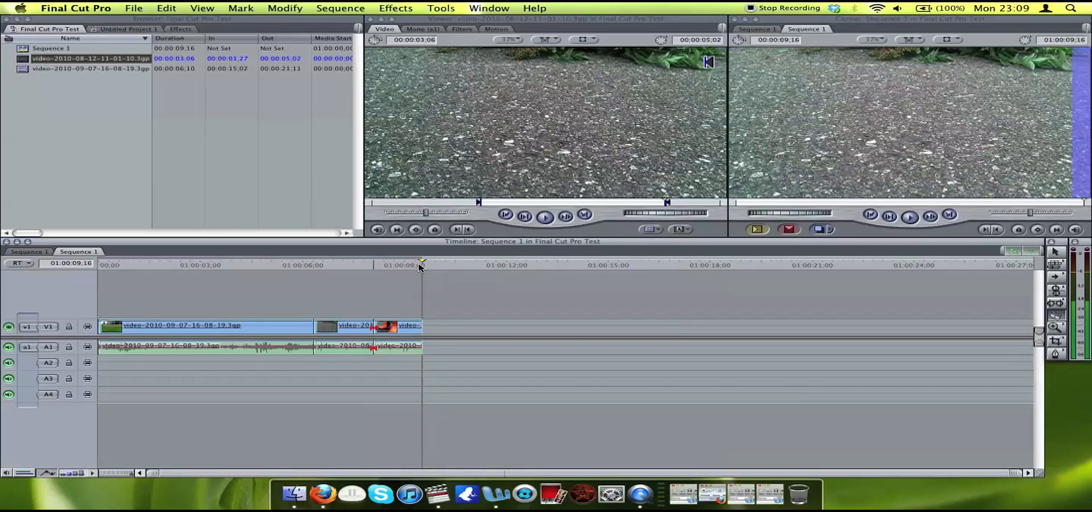
drag(420, 268, 391, 270)
key(n)
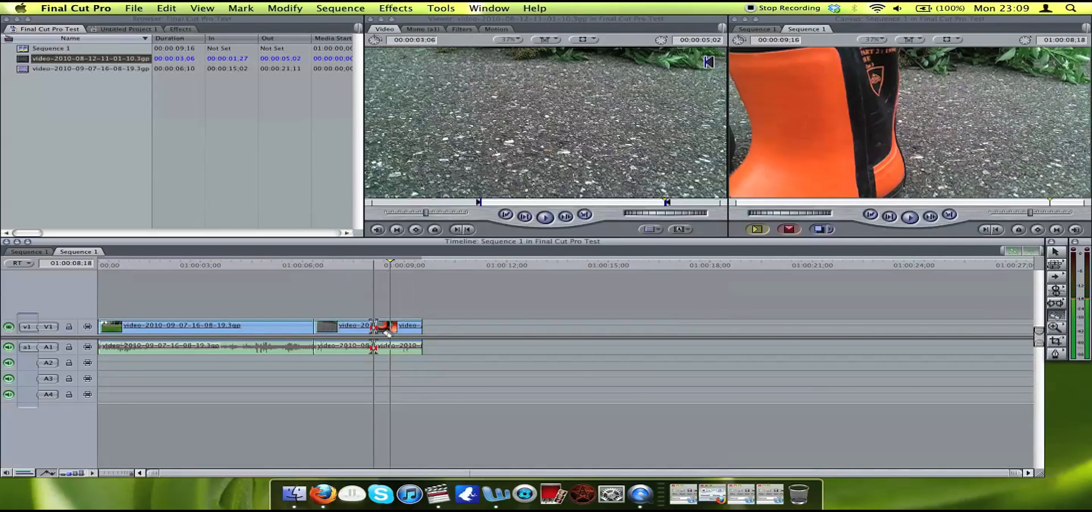
key(n)
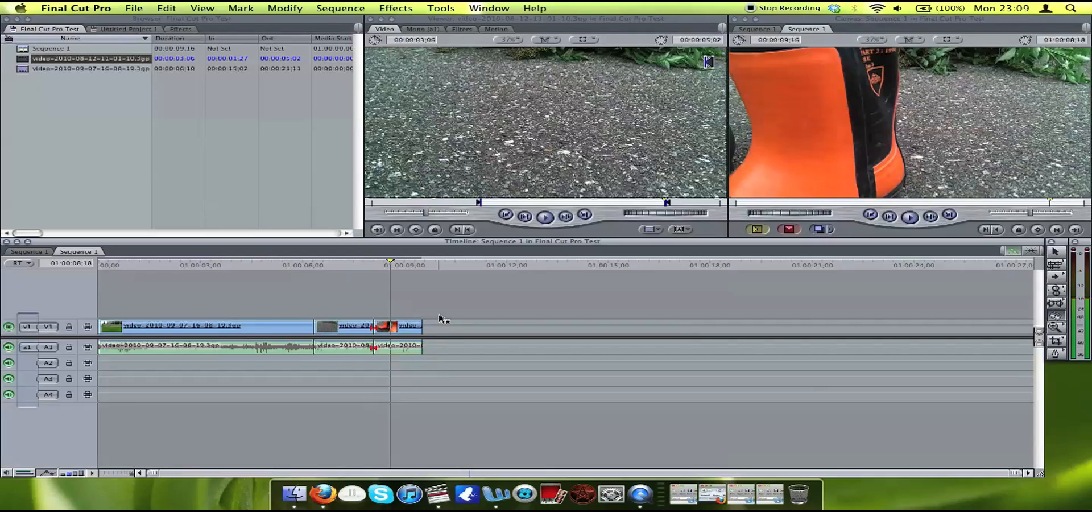
With the Selection tool, move the last piece of the cut clip in front of its other piece, directly after the first clip.
key(a)
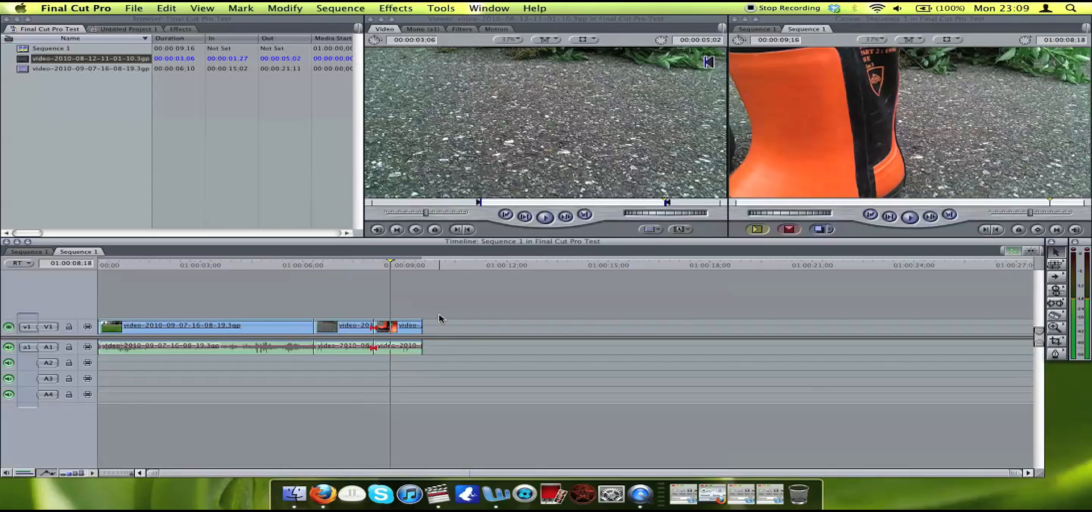
click(410, 329)
drag(410, 327, 350, 328)
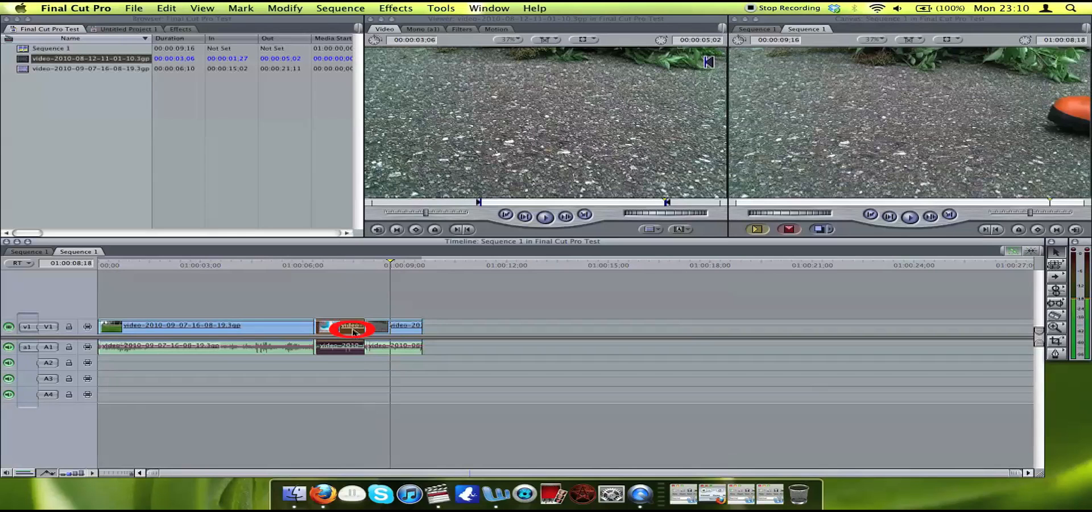
Return the playhead to the start of the sequence and play back the rearranged clips up to 01:00:05:25.
click(114, 265)
drag(113, 265, 85, 266)
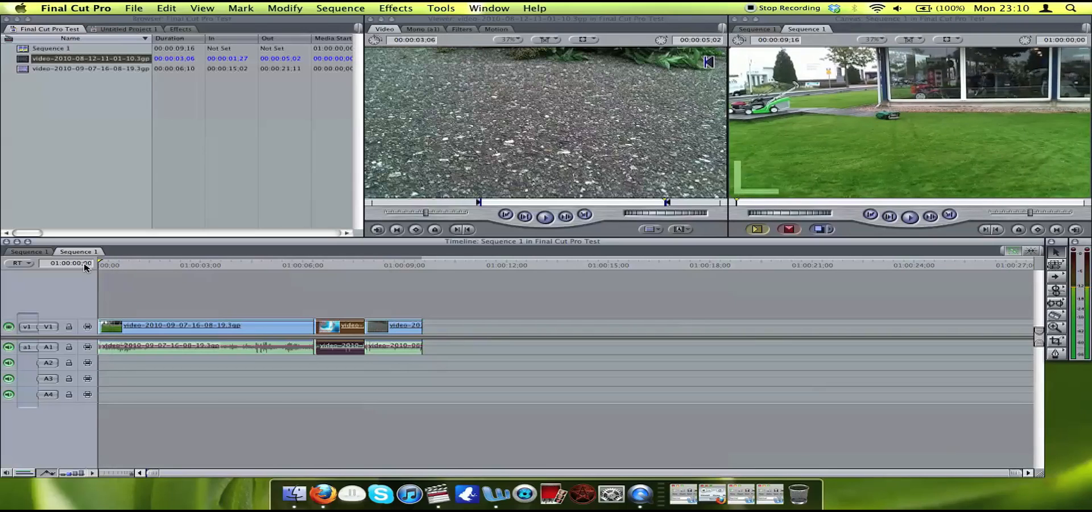
key(space)
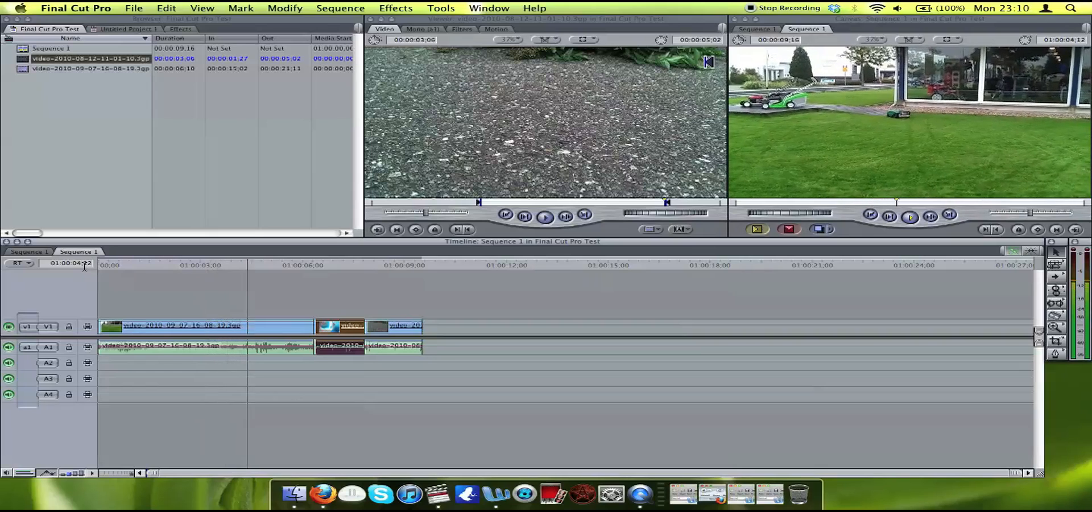
key(space)
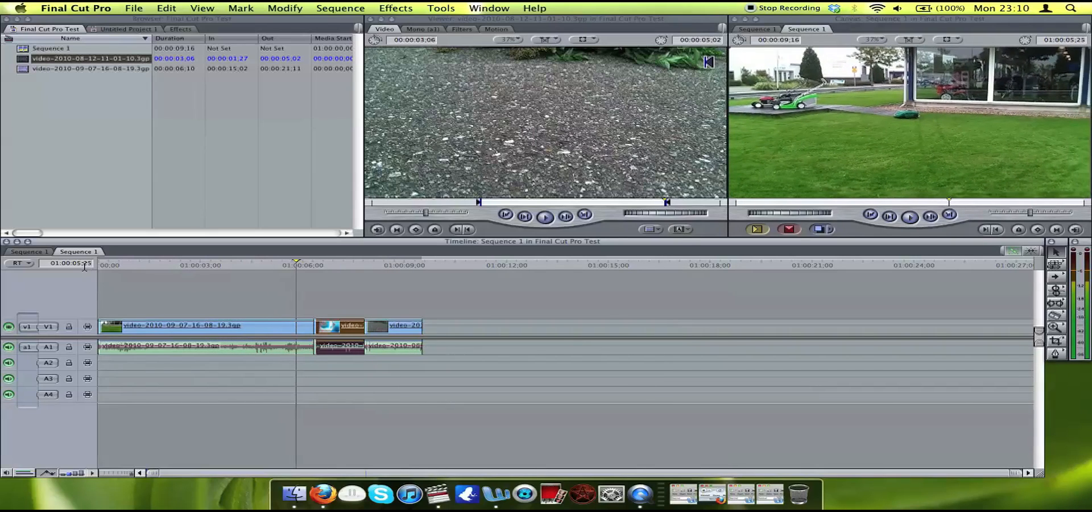
Step the playhead forward frame by frame to 01:00:06:03 and on in one-second jumps to 01:00:08:03.
key(Right)
key(Right)
key(Right)
key(Right)
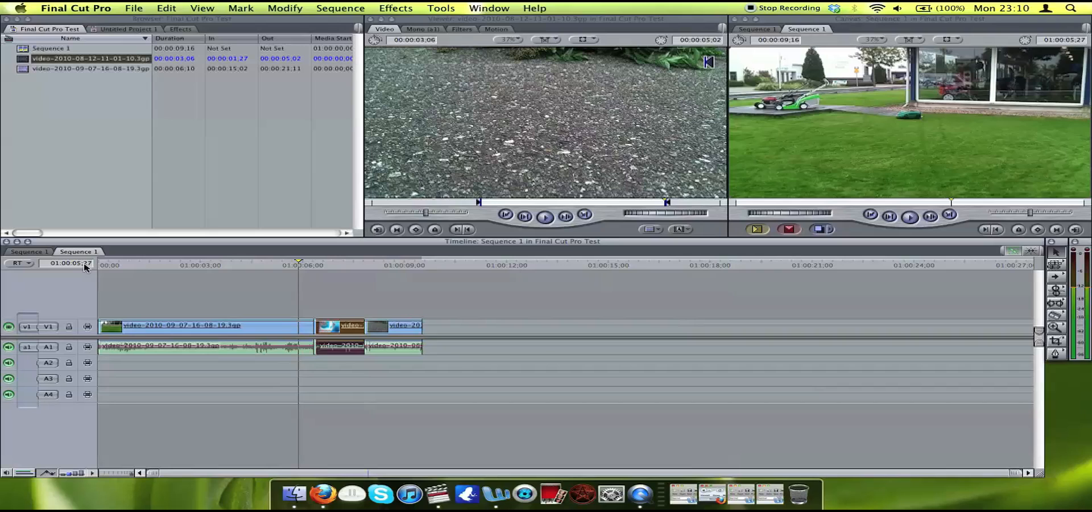
key(Right)
key(Right)
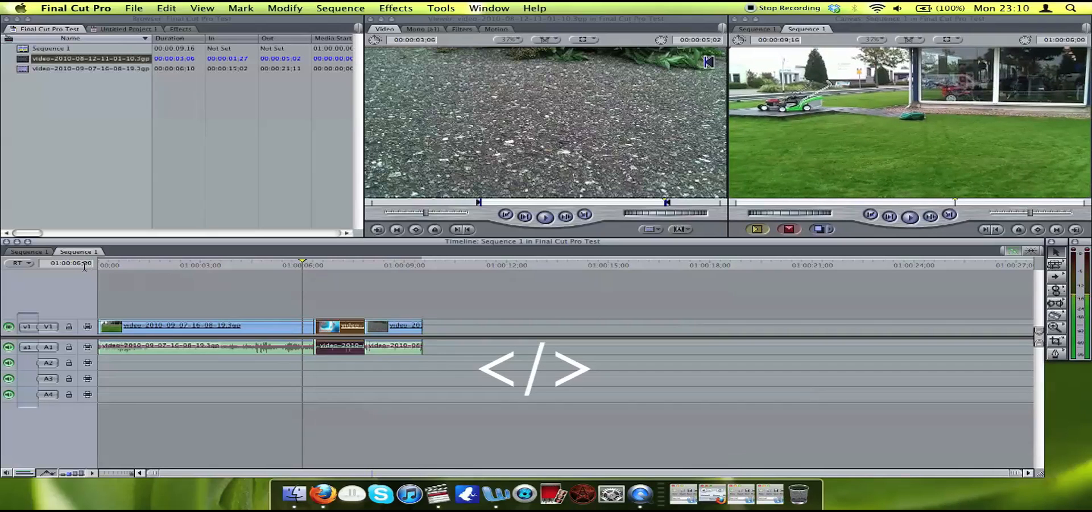
key(Right)
key(Right)
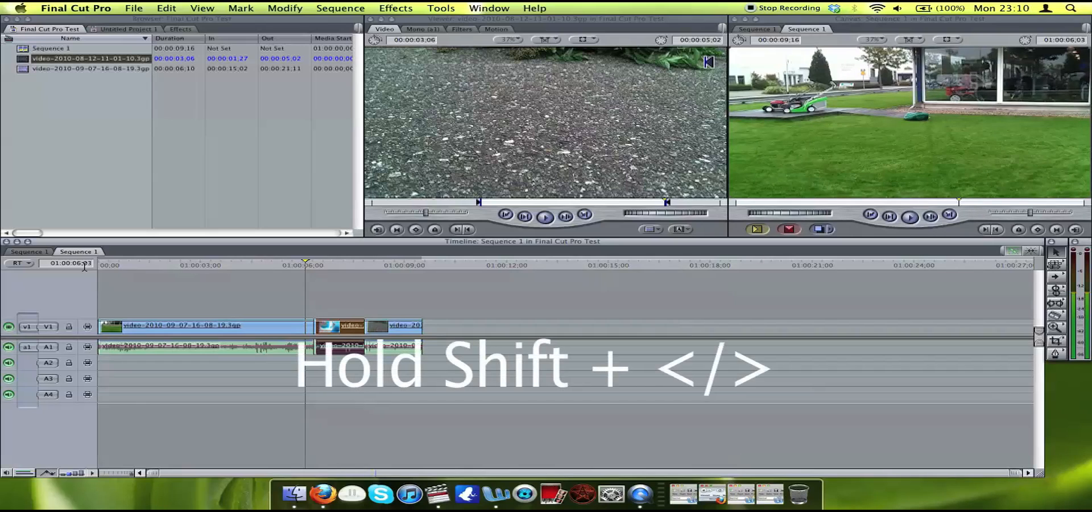
key(shift+Right)
key(shift+Right)
key(shift+Right)
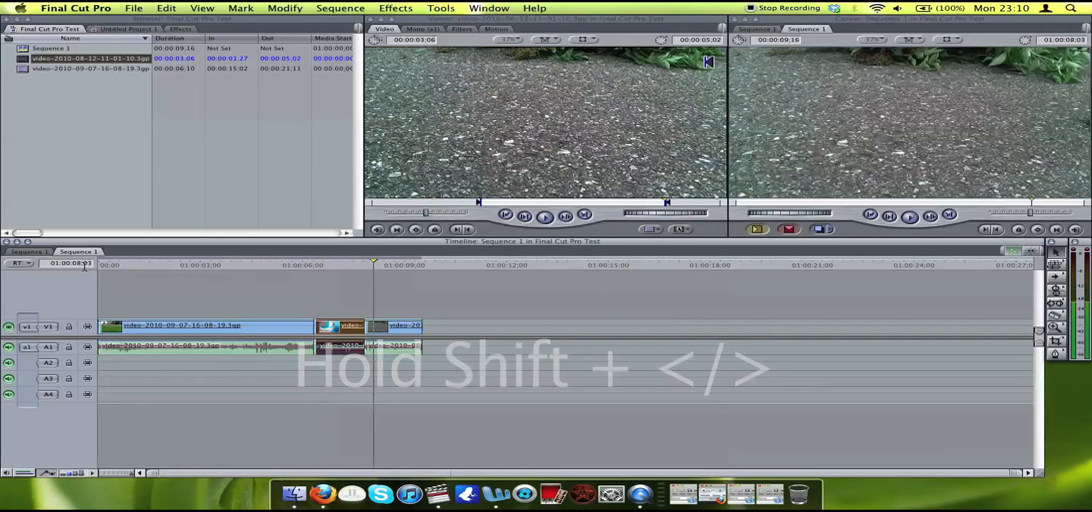